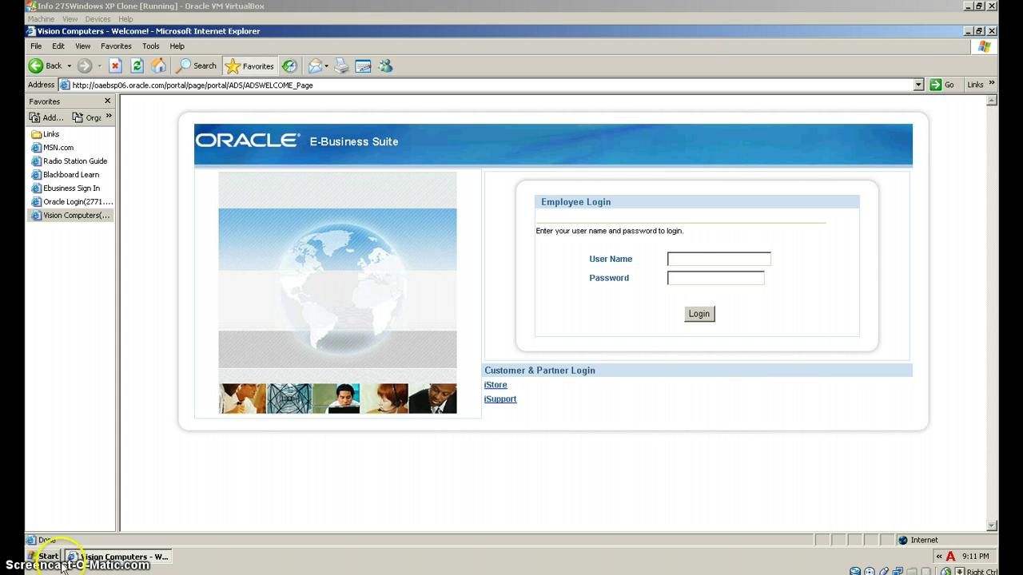
- Log in to the employee portal with the user name and the account password
click(672, 257)
text(oper)
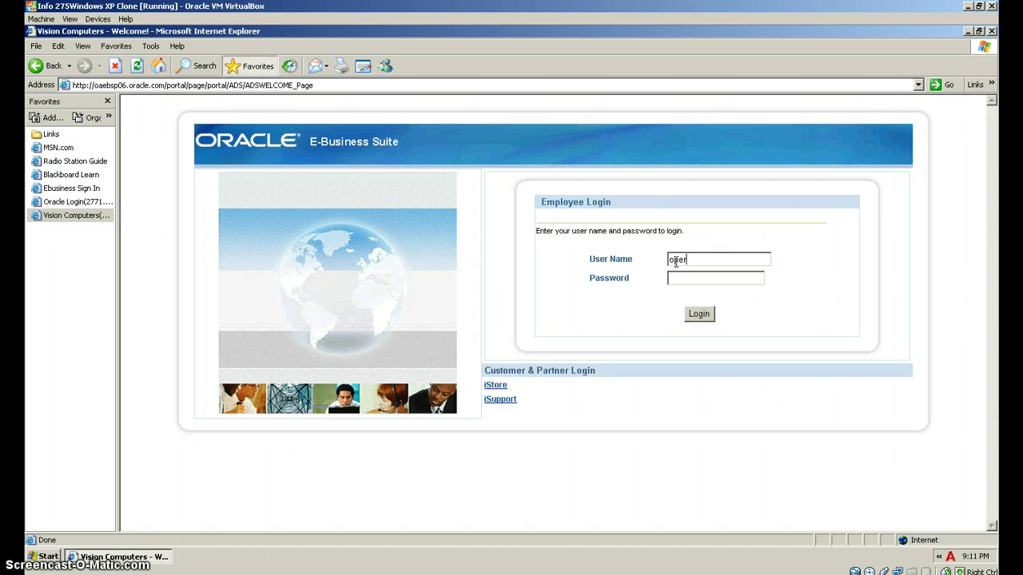
text(ation•••••••)
key(Return)
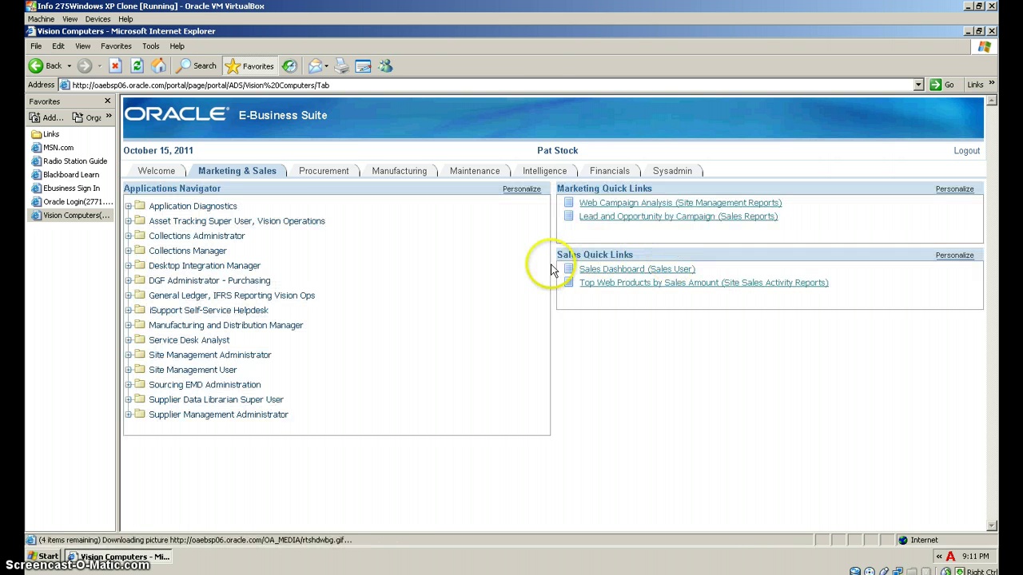
- Expand Order Management Super User, Vision Operations (USA) among the Procurement responsibilities and hide the browser's Favorites list
click(323, 173)
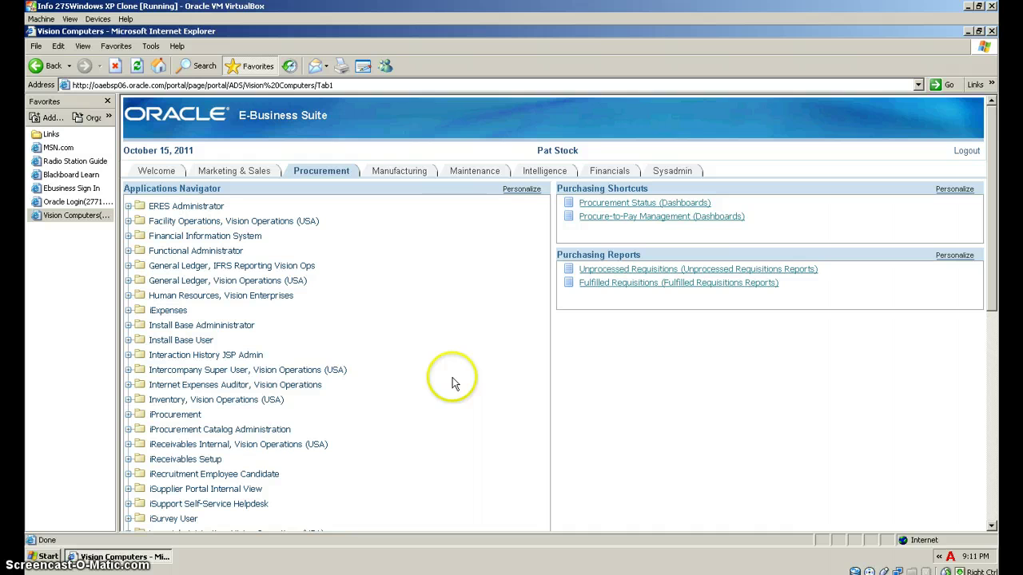
scroll(461, 385, down, 2)
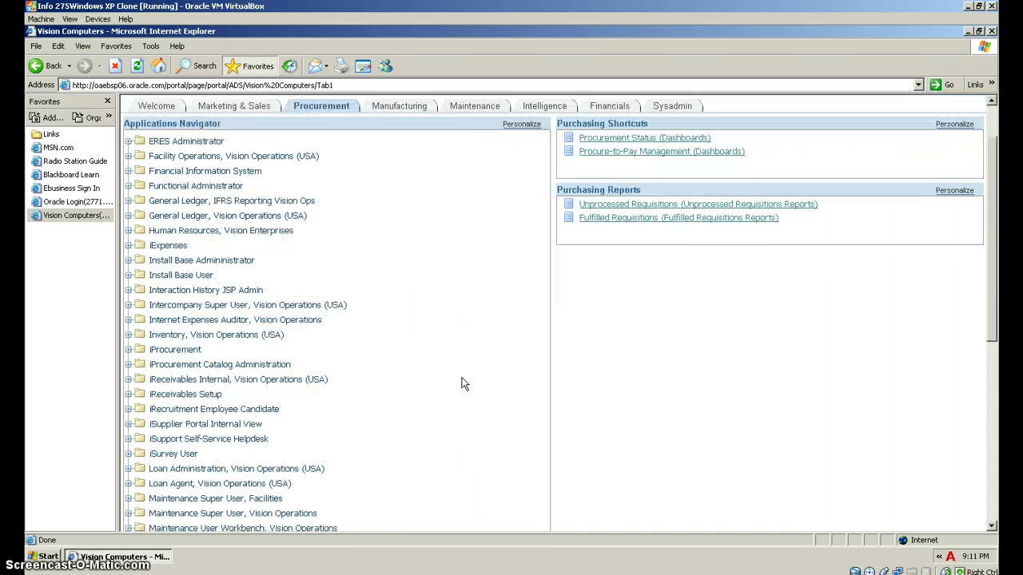
scroll(462, 384, down, 6)
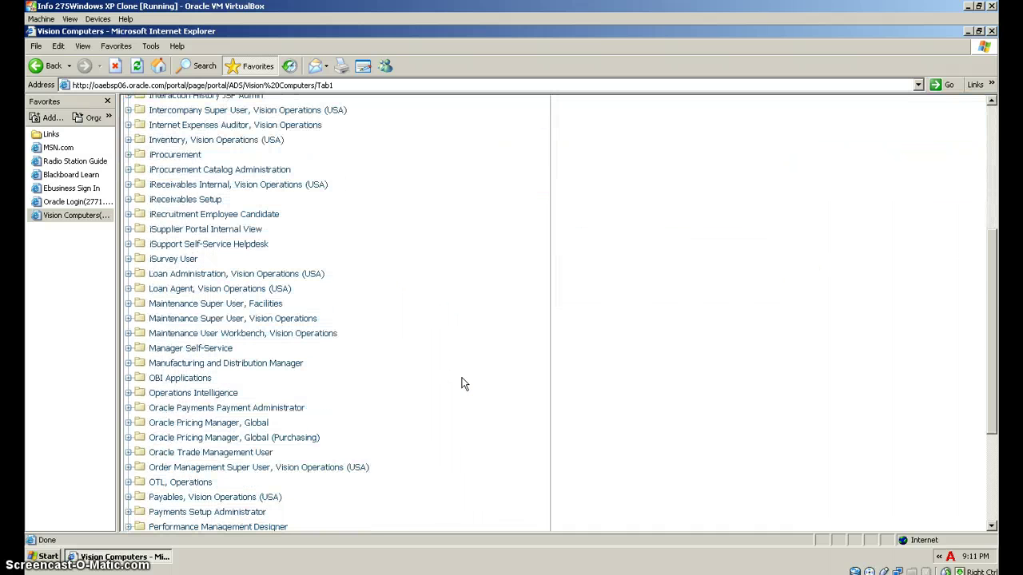
scroll(462, 385, down, 6)
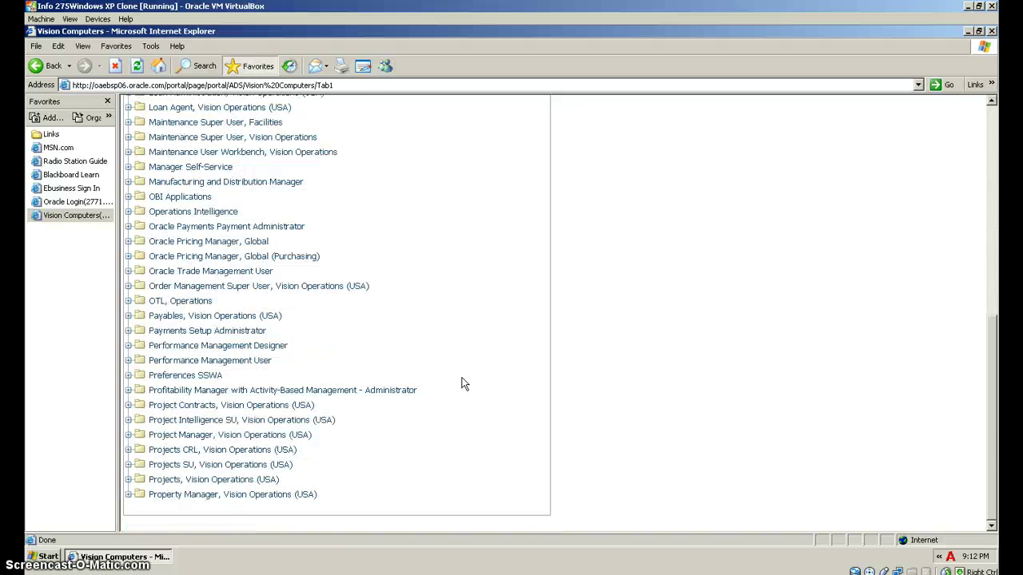
click(128, 288)
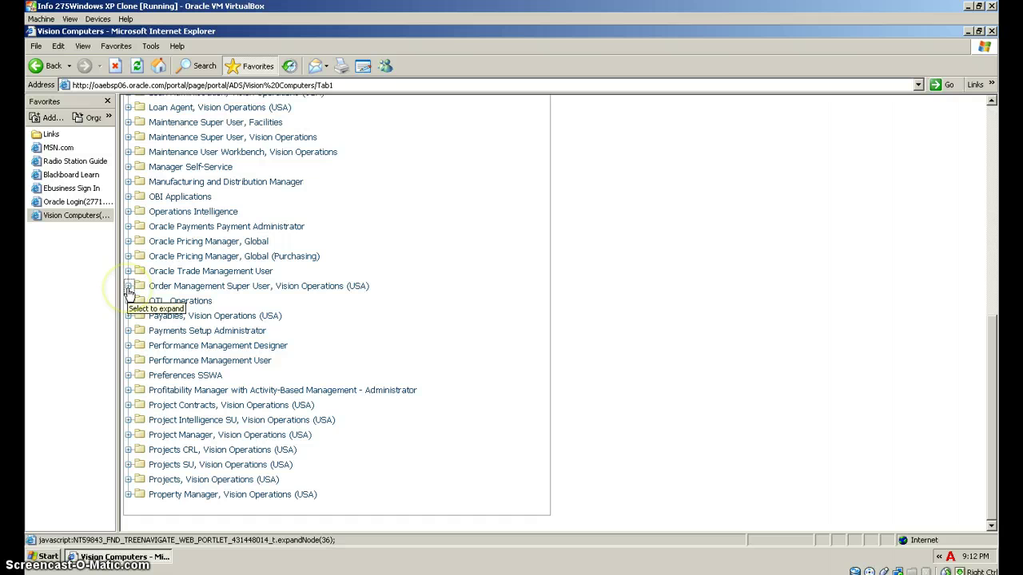
click(107, 100)
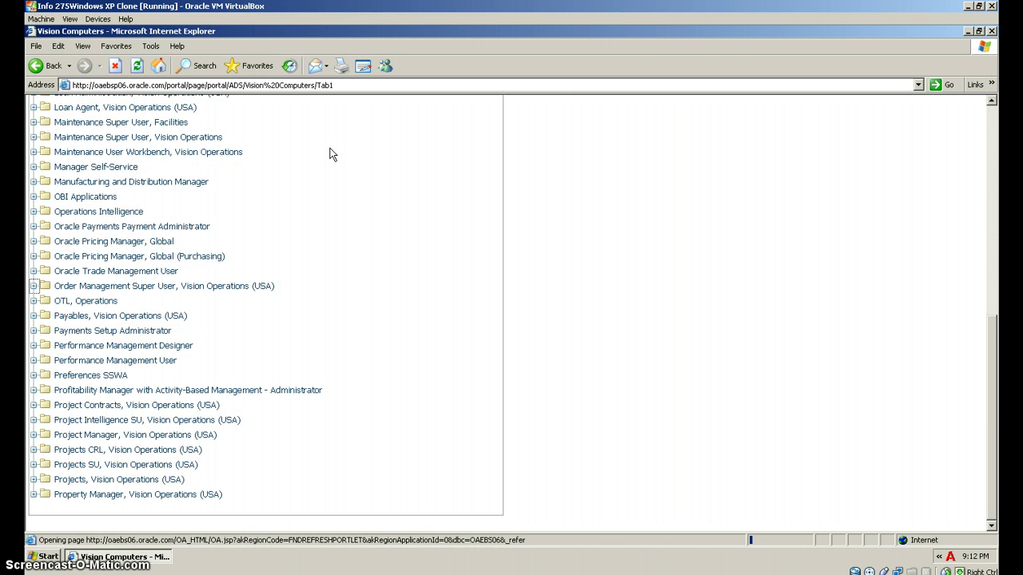
click(348, 228)
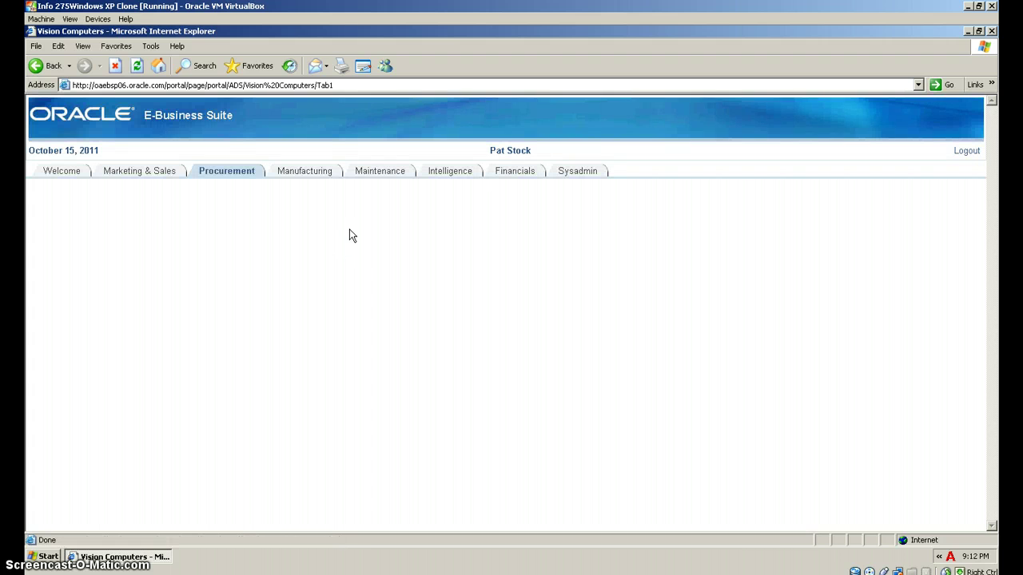
click(354, 269)
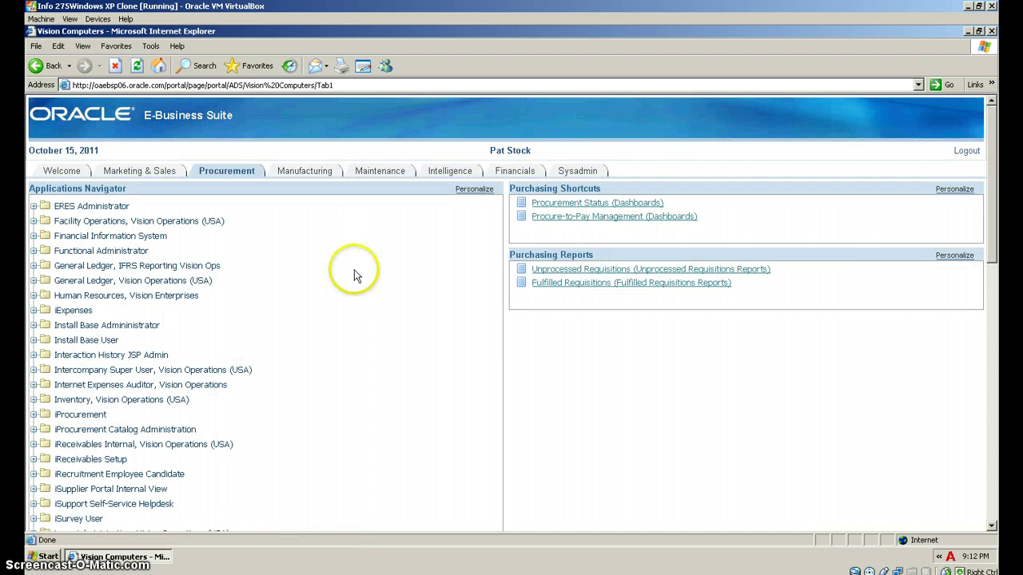
- Expand Orders, Returns under Order Management Super User, Vision Operations (USA), and open Quick Sales Orders
scroll(357, 325, down, 12)
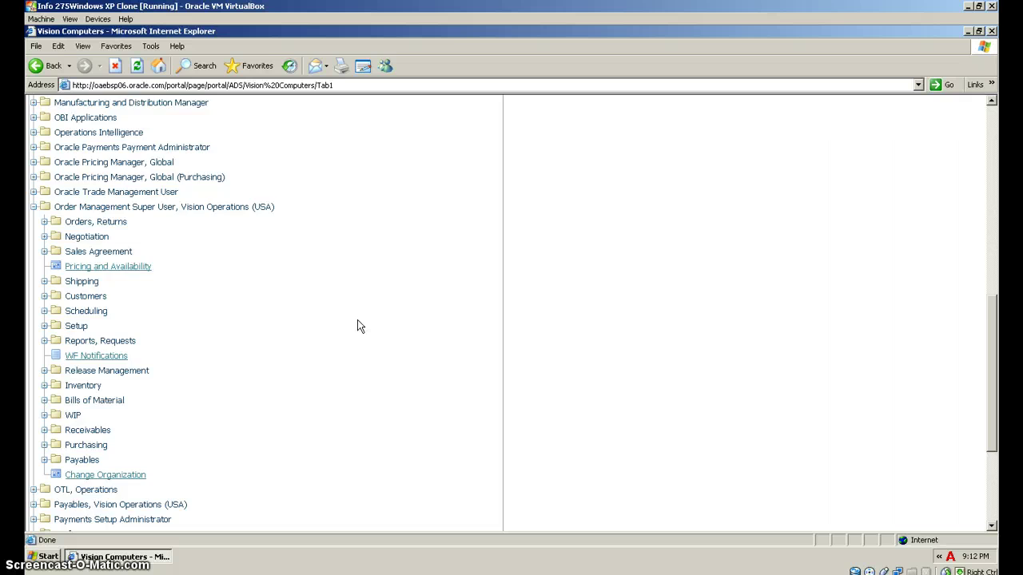
scroll(357, 326, down, 3)
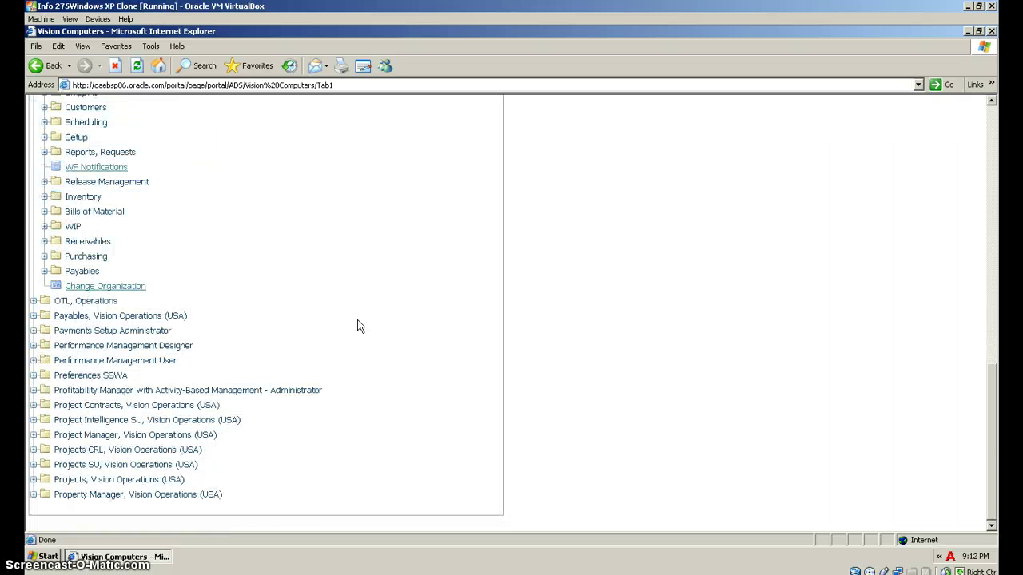
scroll(358, 326, up, 8)
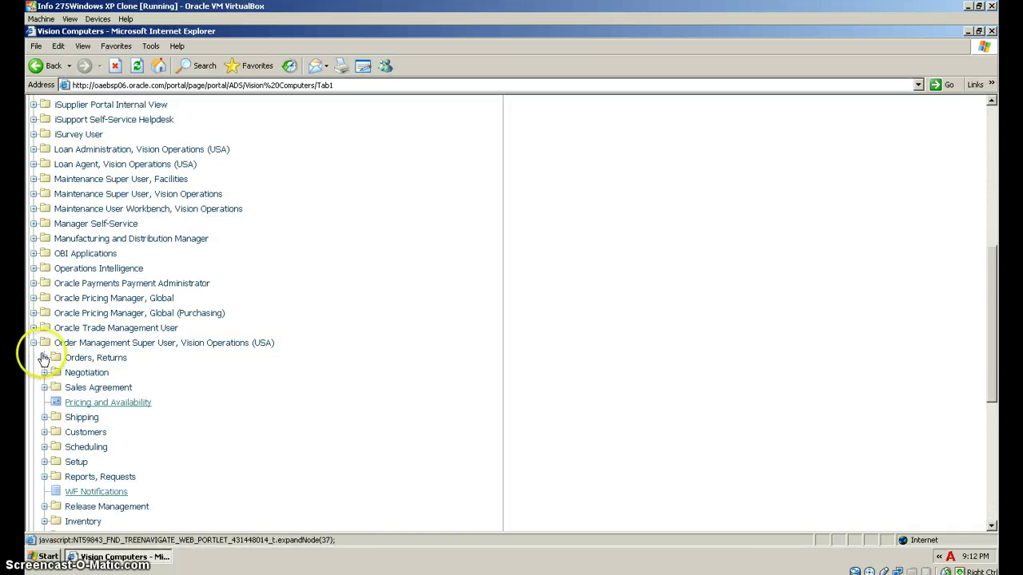
click(47, 362)
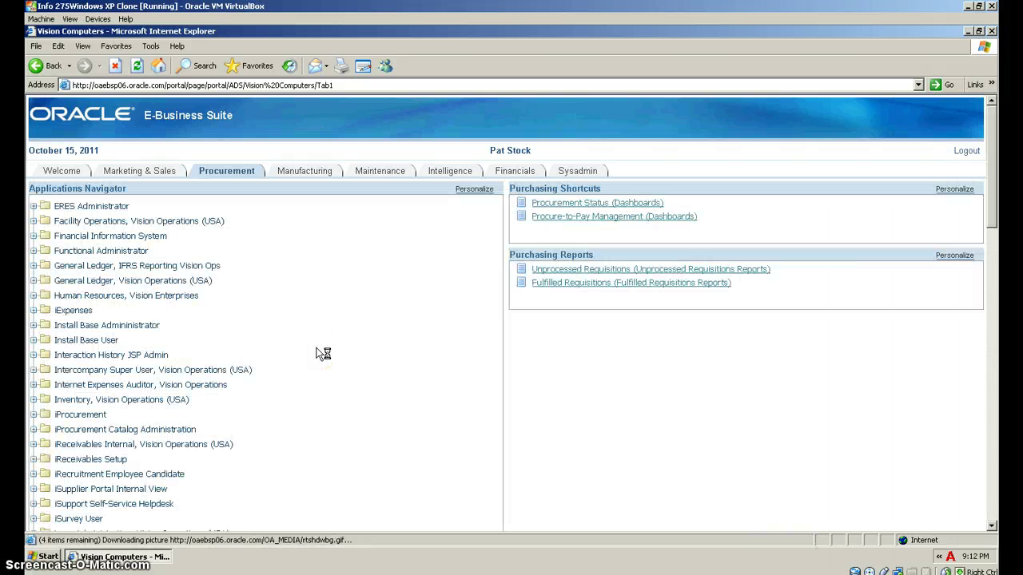
scroll(319, 354, down, 20)
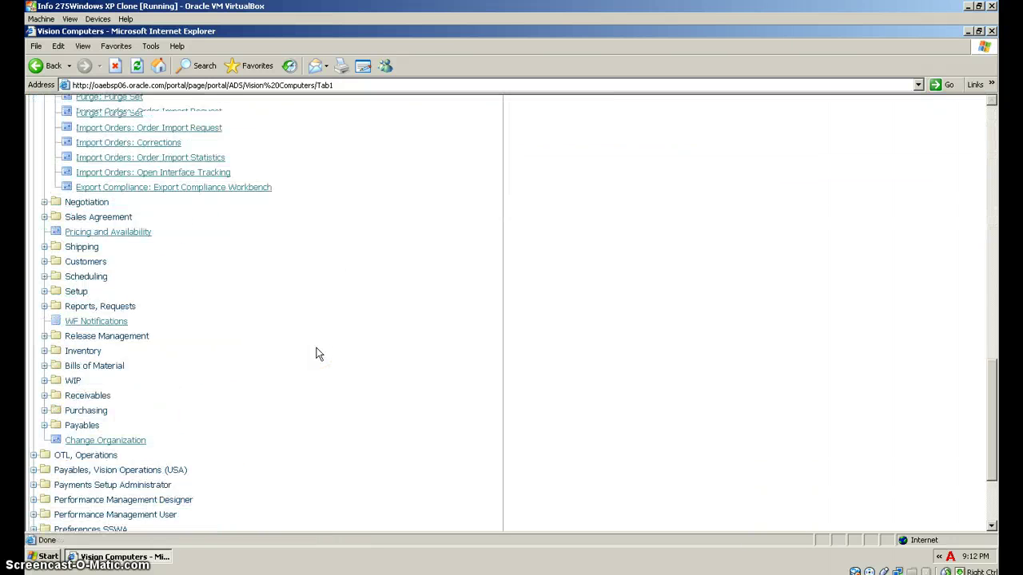
scroll(317, 354, up, 5)
scroll(318, 354, up, 2)
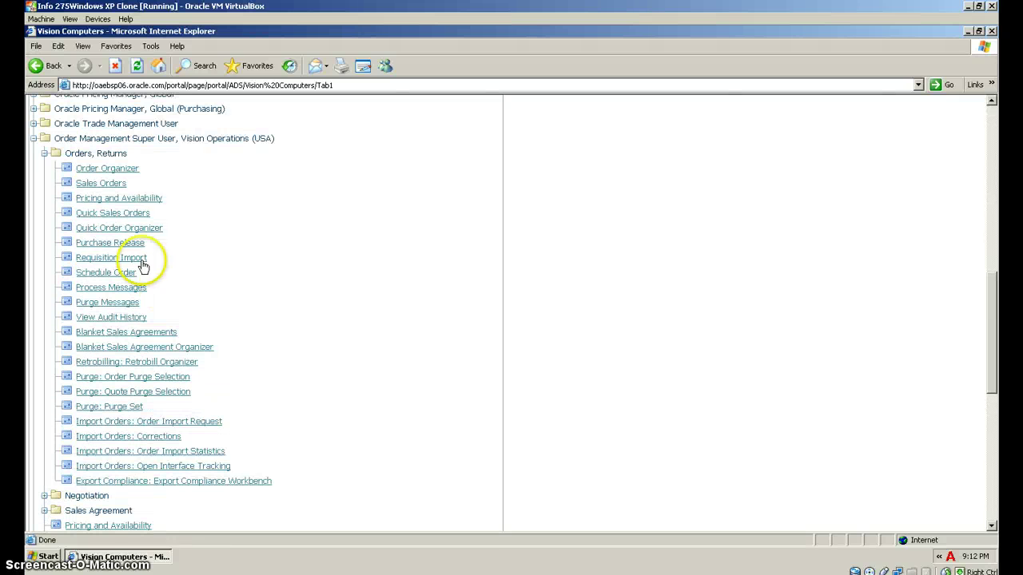
click(94, 214)
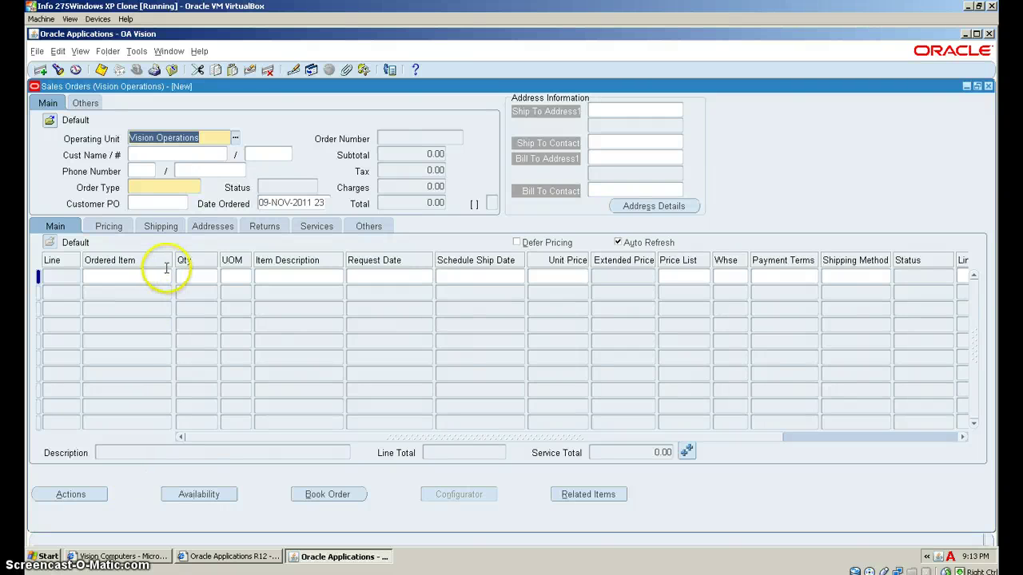
- Set the new sales order's customer to Business World by entering its customer number
click(262, 152)
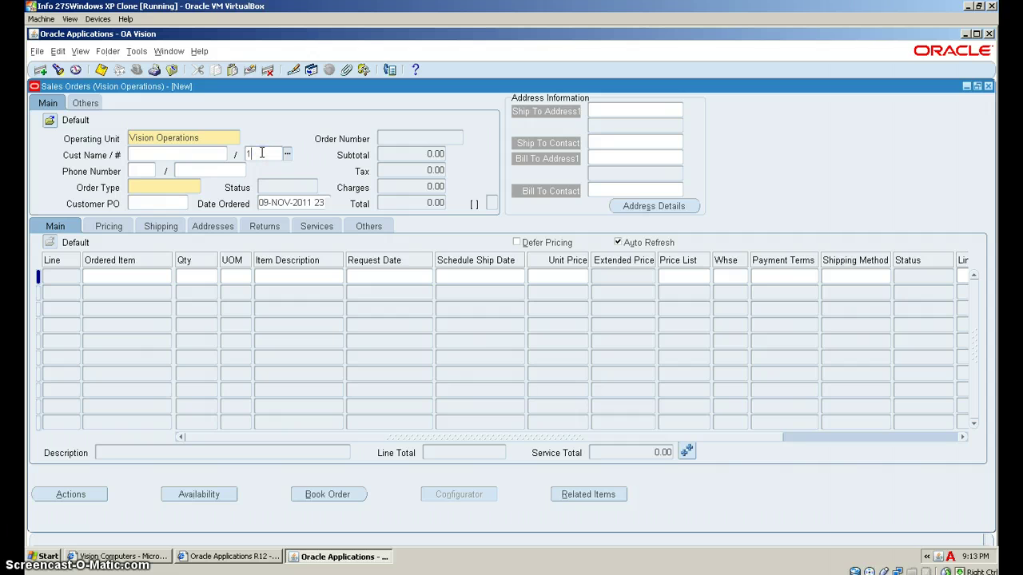
text(1608)
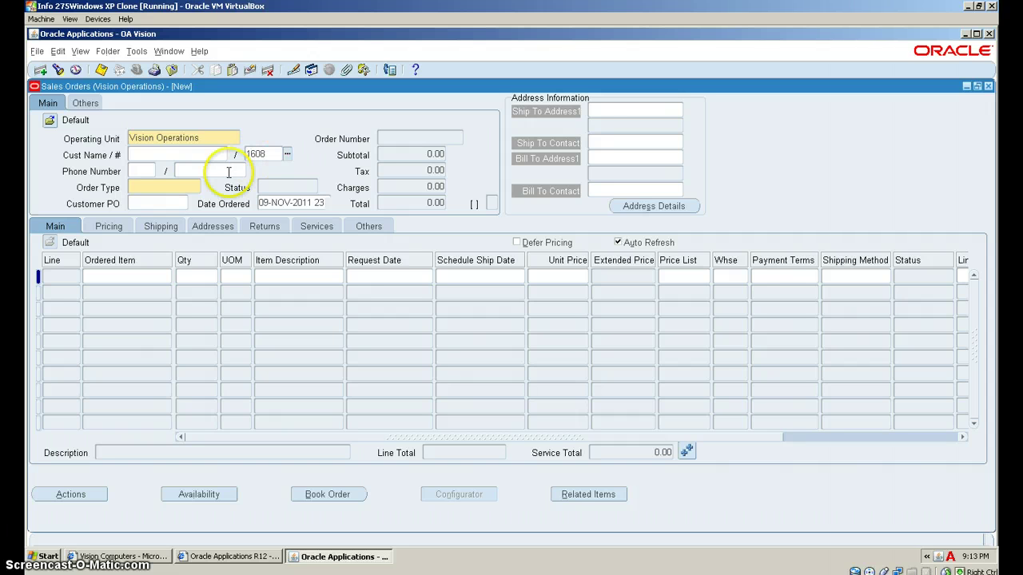
key(Tab)
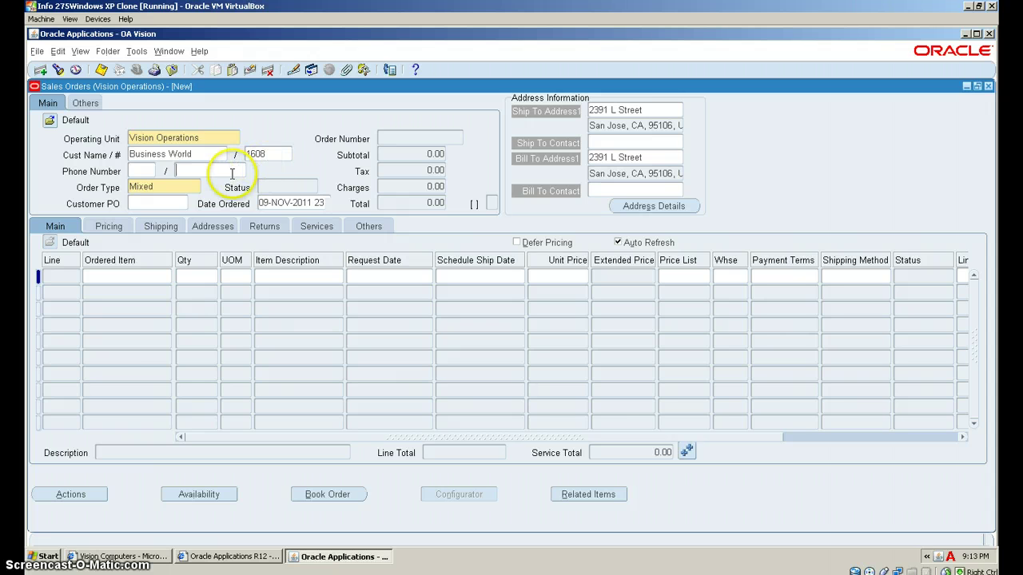
click(233, 169)
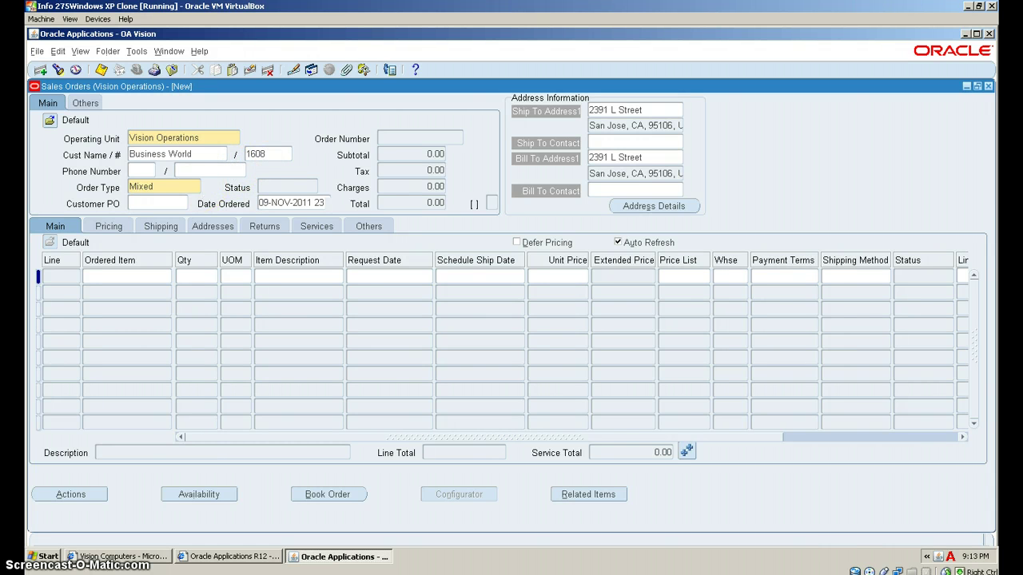
click(270, 154)
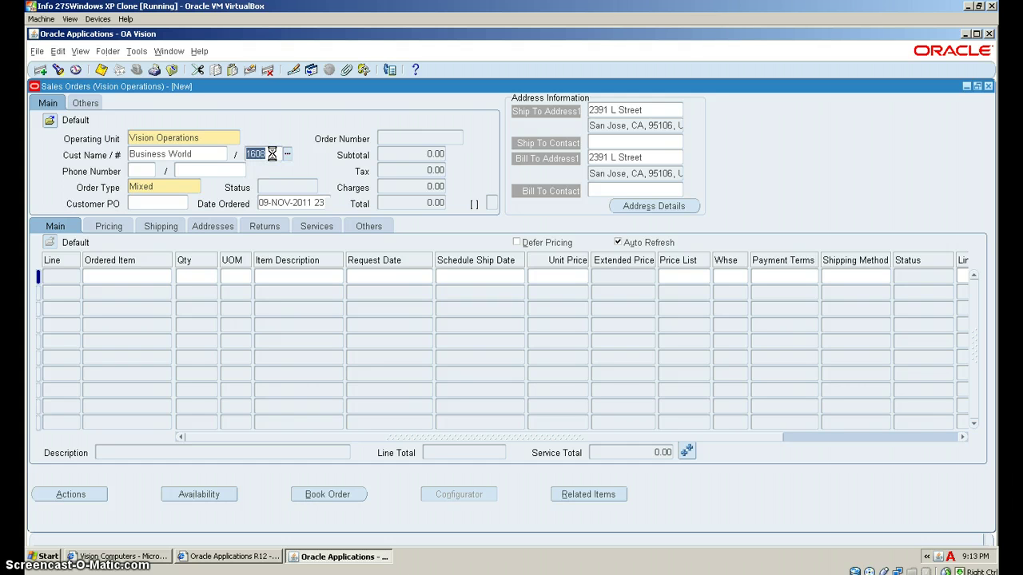
- Enter the customer PO number and move on to the first order line's ordered item
click(171, 204)
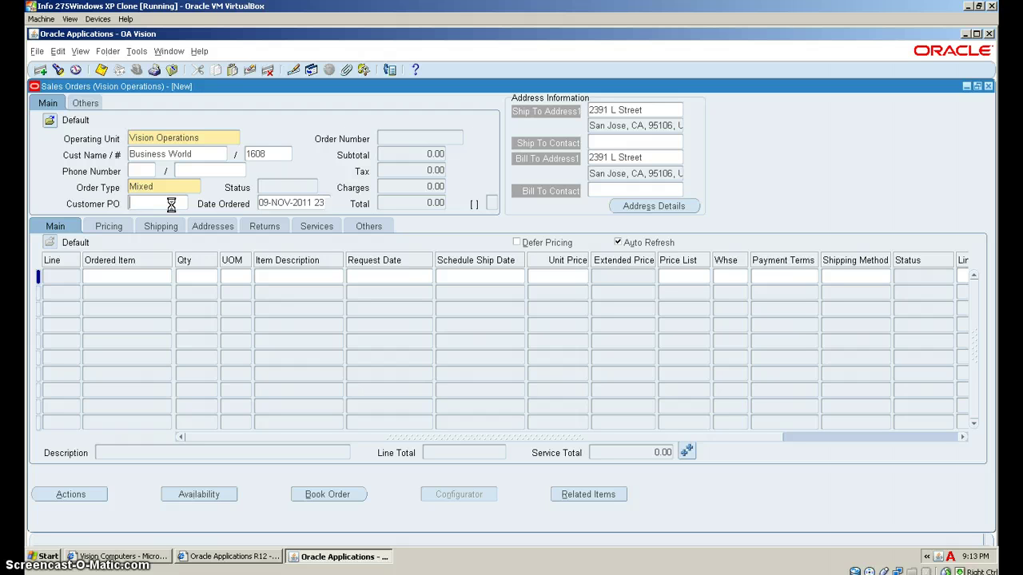
text(XZ-98725)
click(138, 273)
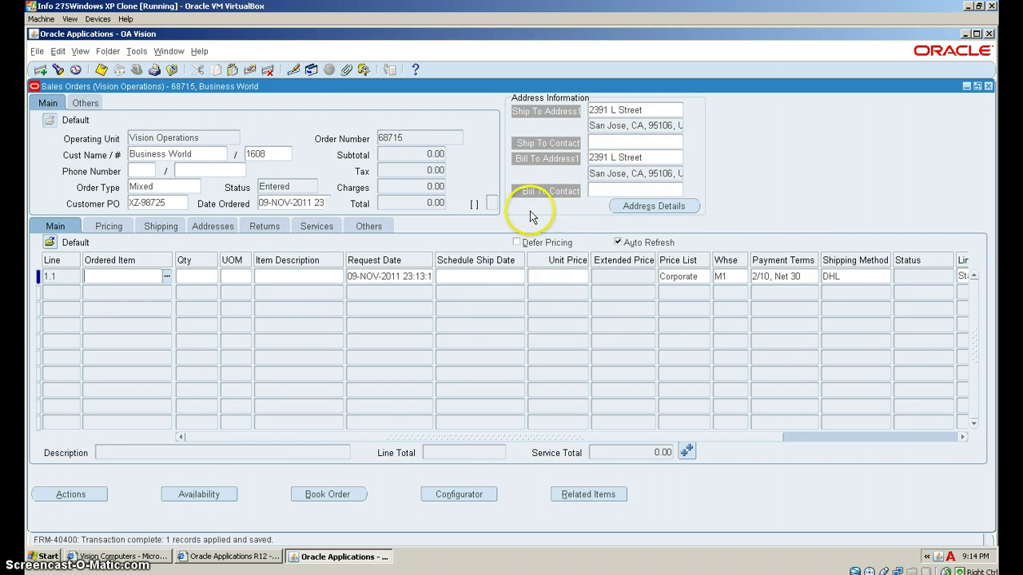
- Replace the salesperson in the order header's other details, searching with % and picking another person from the full list
click(83, 103)
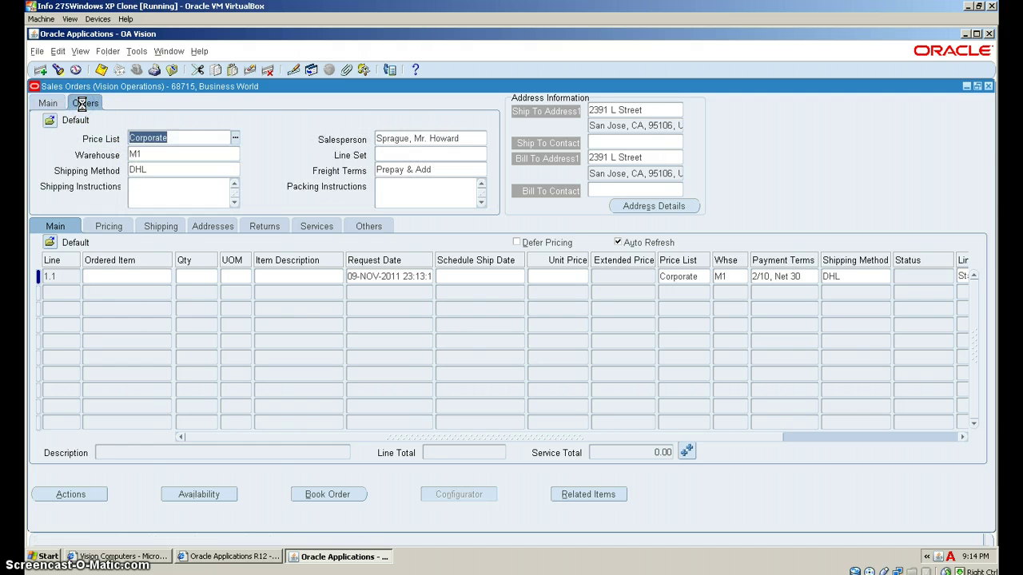
click(470, 138)
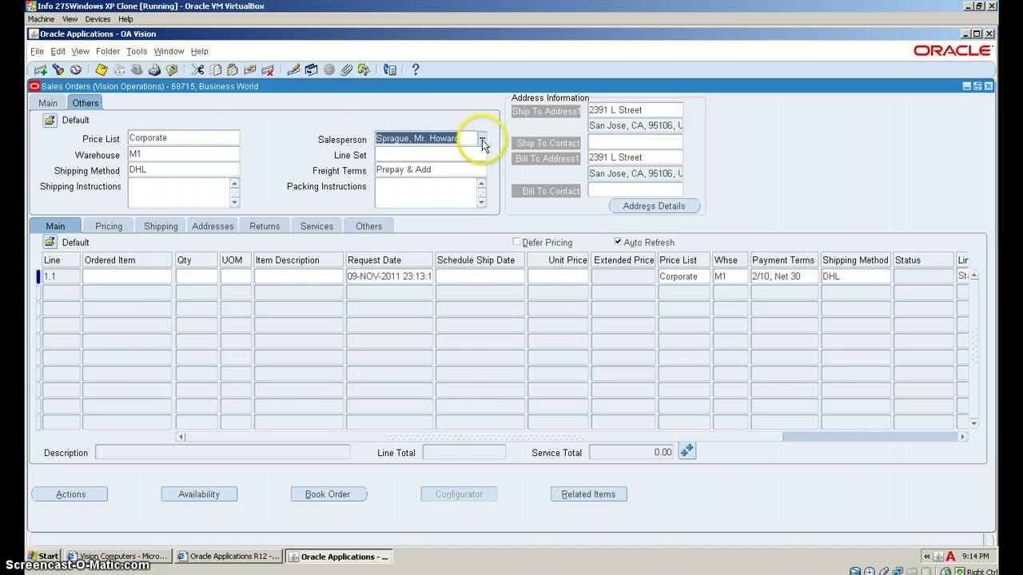
click(482, 141)
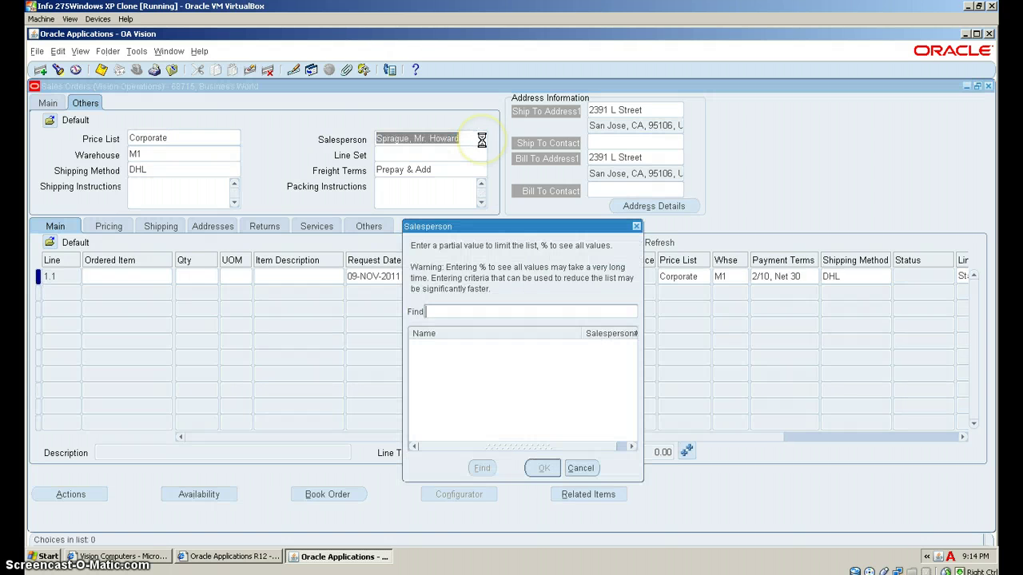
click(439, 311)
text(%)
click(482, 468)
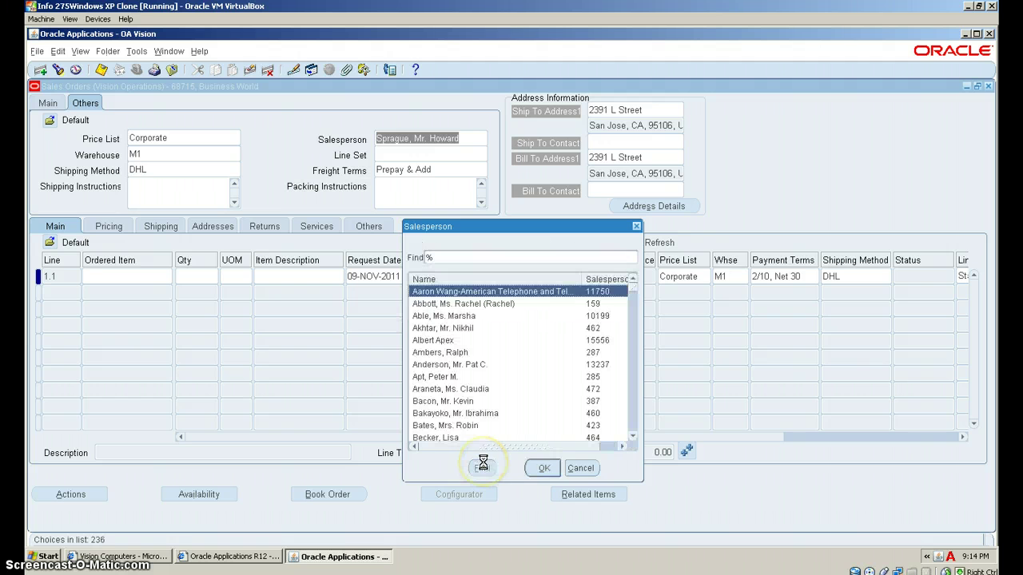
click(634, 304)
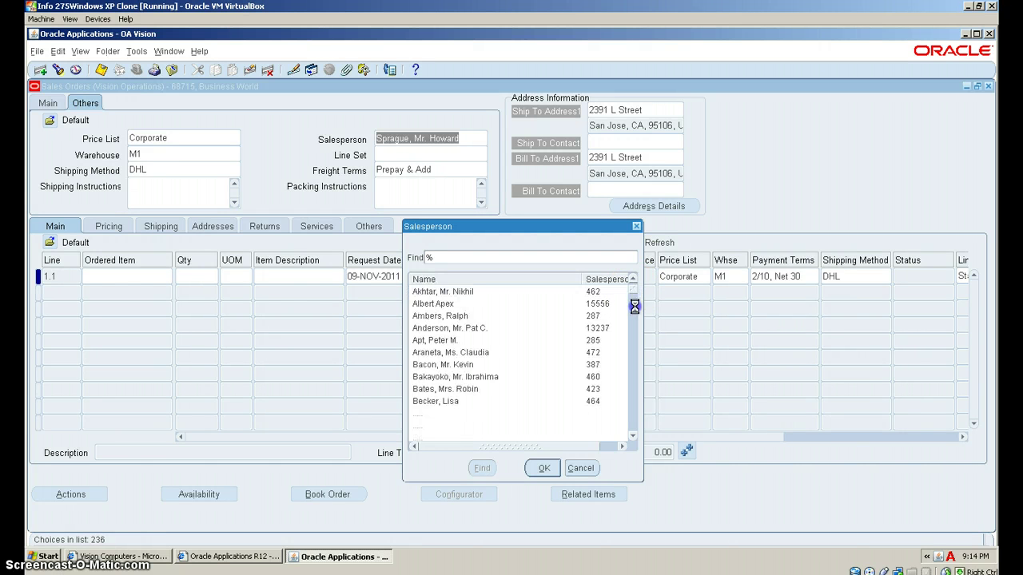
mouse_move(635, 306)
mouse_down()
mouse_move(635, 326)
mouse_move(634, 304)
mouse_up()
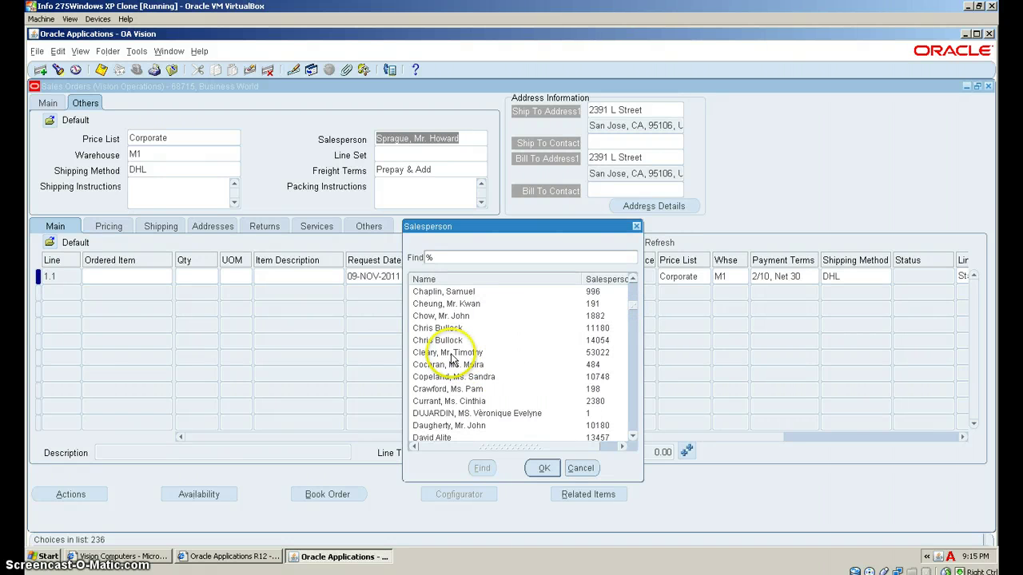
click(452, 352)
click(542, 468)
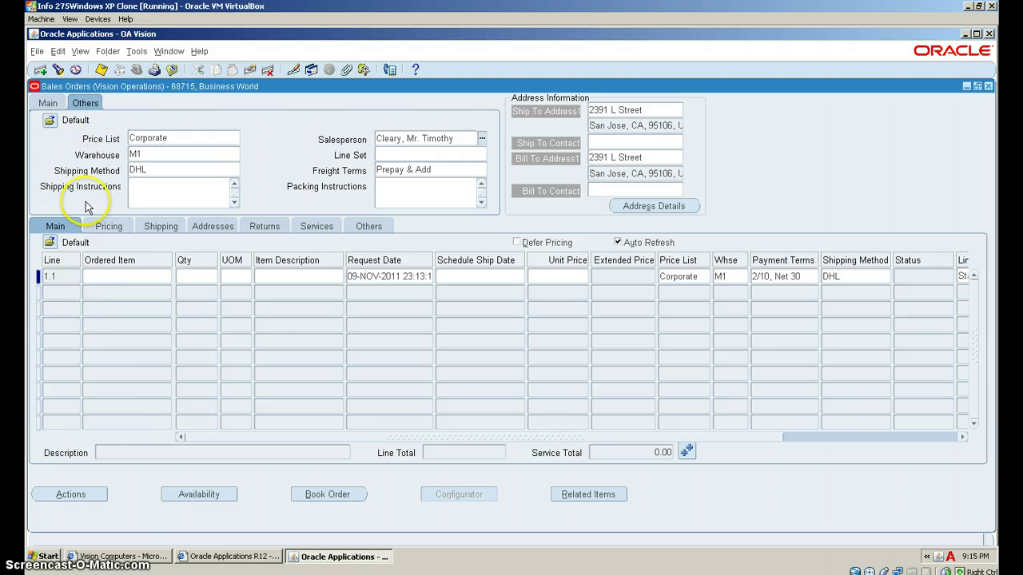
- Save the sales order with its new salesperson and acknowledge the sales credit note
click(101, 71)
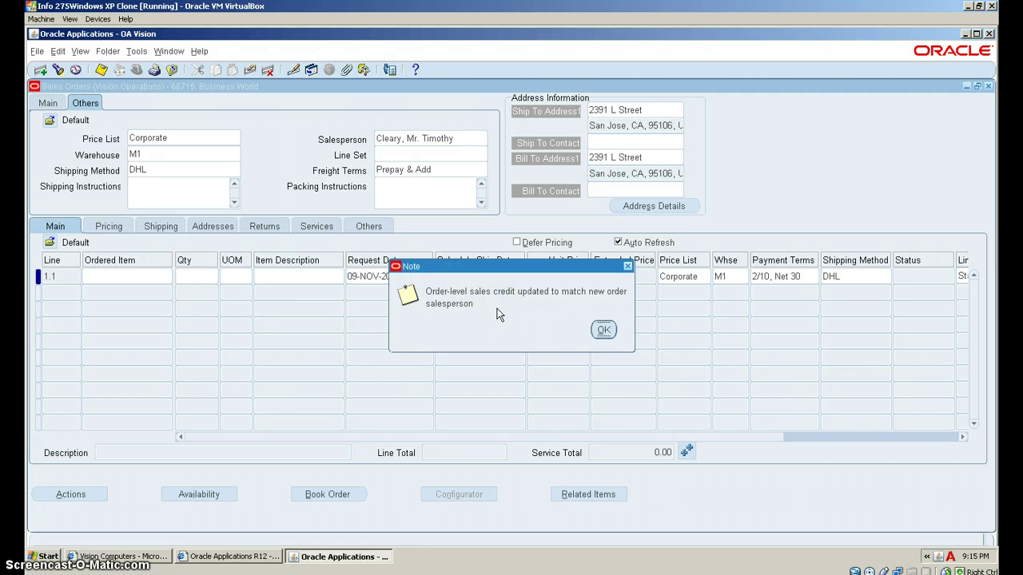
click(546, 317)
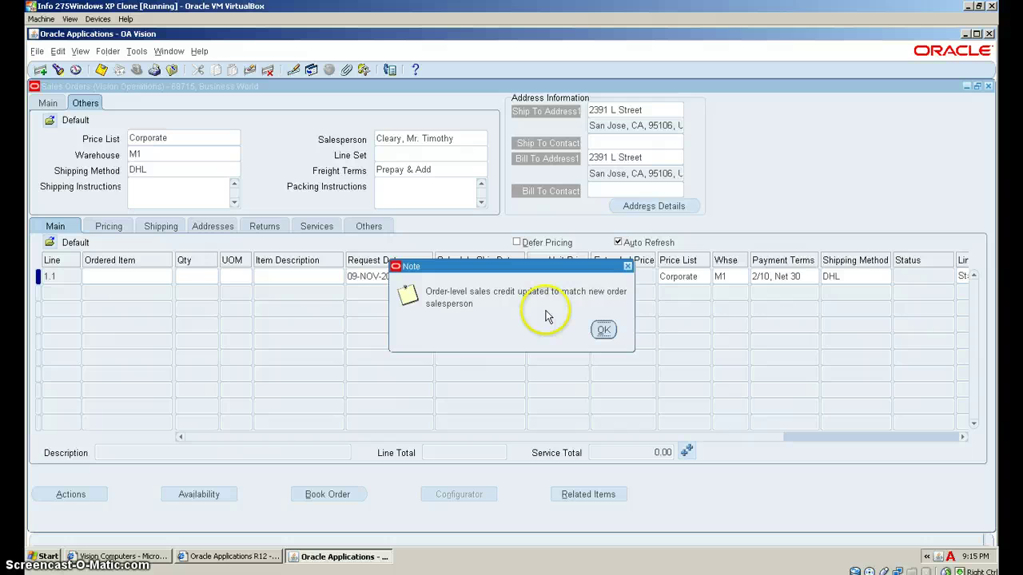
click(604, 331)
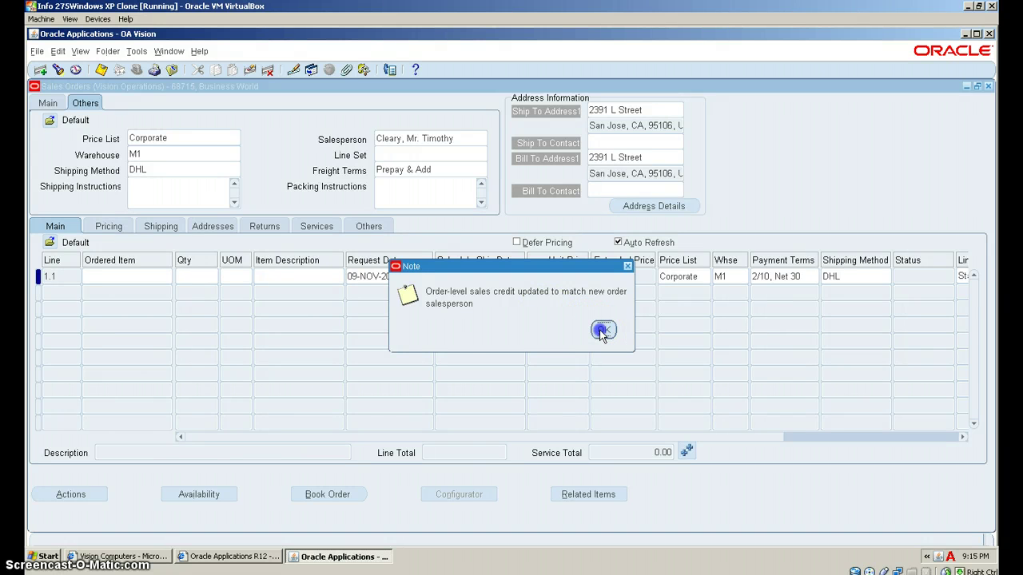